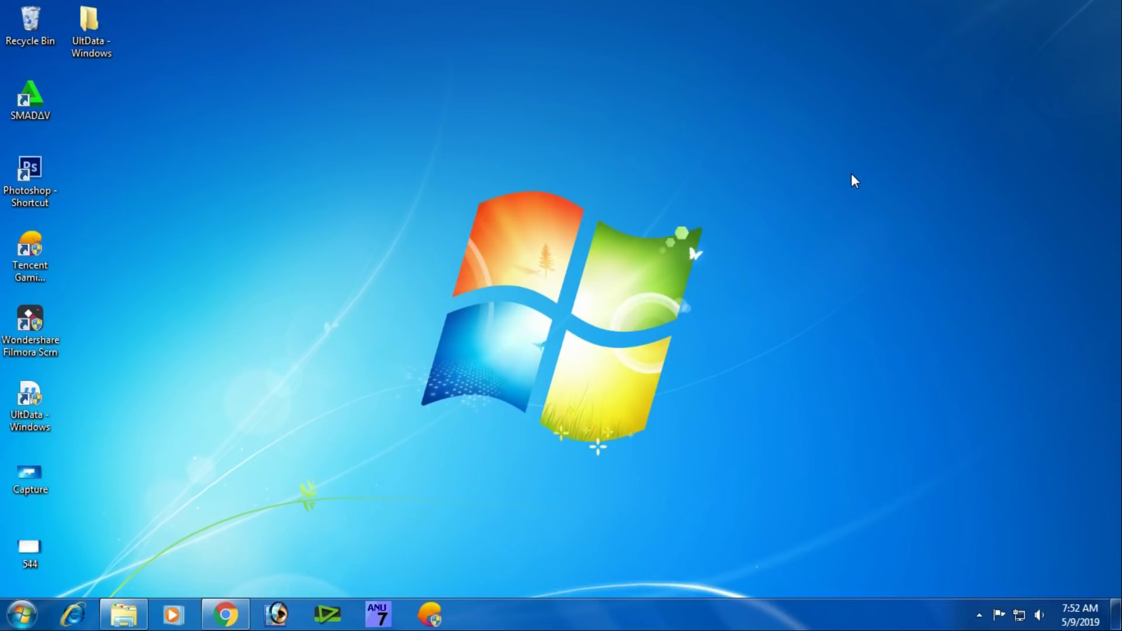
# Start the UltData FREE TRIAL (Win) download, ultdata-for-windows_2.exe, then minimize Chrome
pyautogui.click(225, 614)
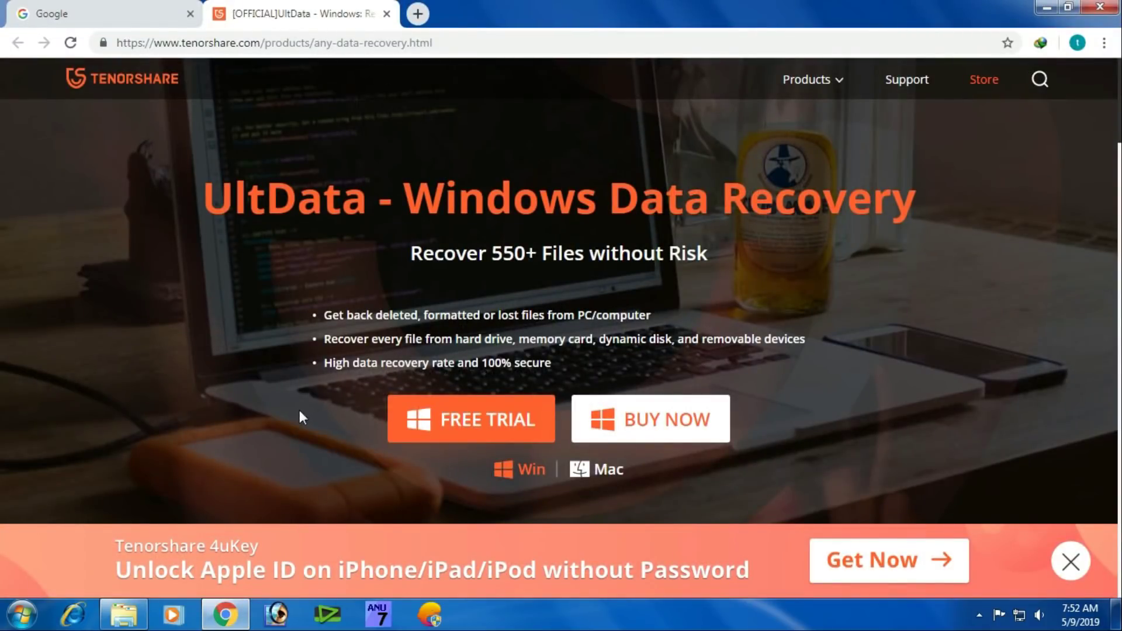
pyautogui.scroll(-4, 288, 272)
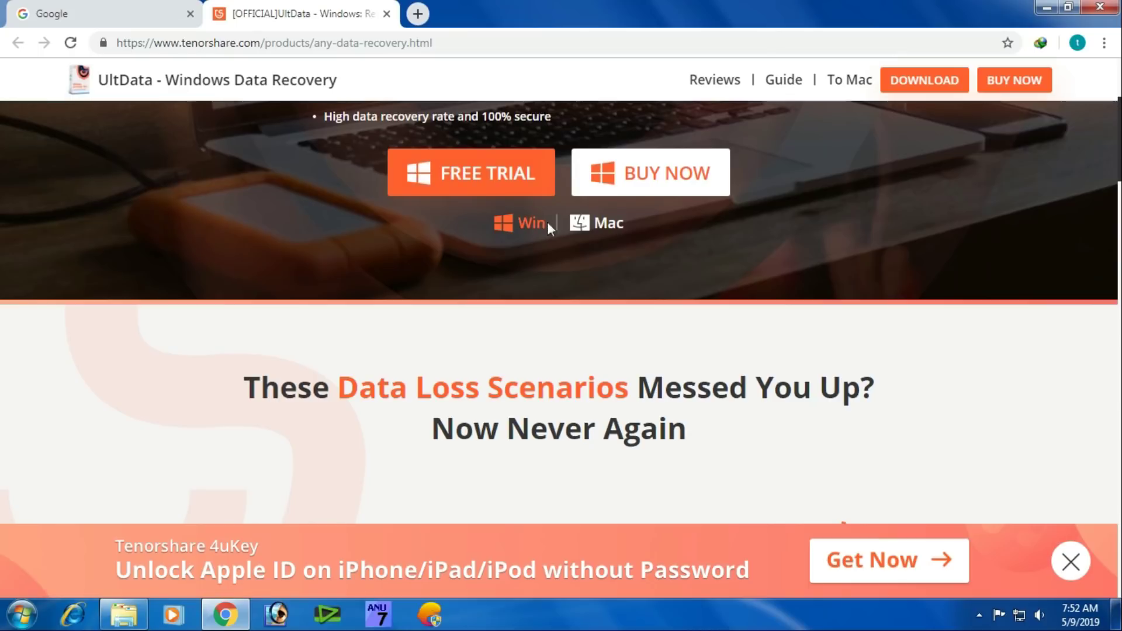
pyautogui.click(494, 179)
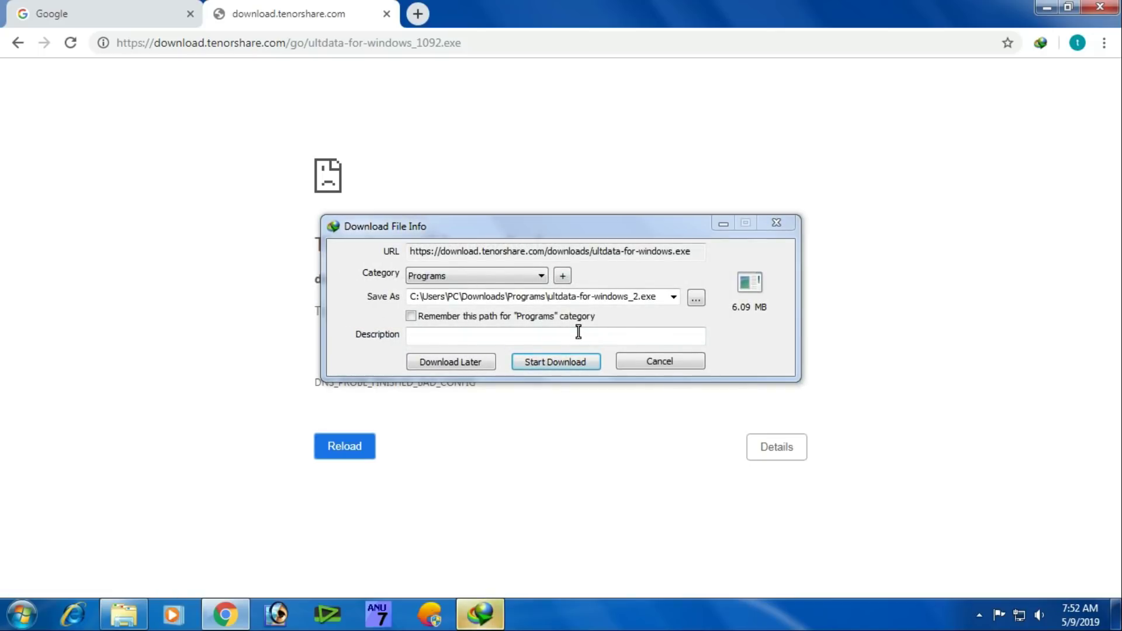
pyautogui.click(1048, 7)
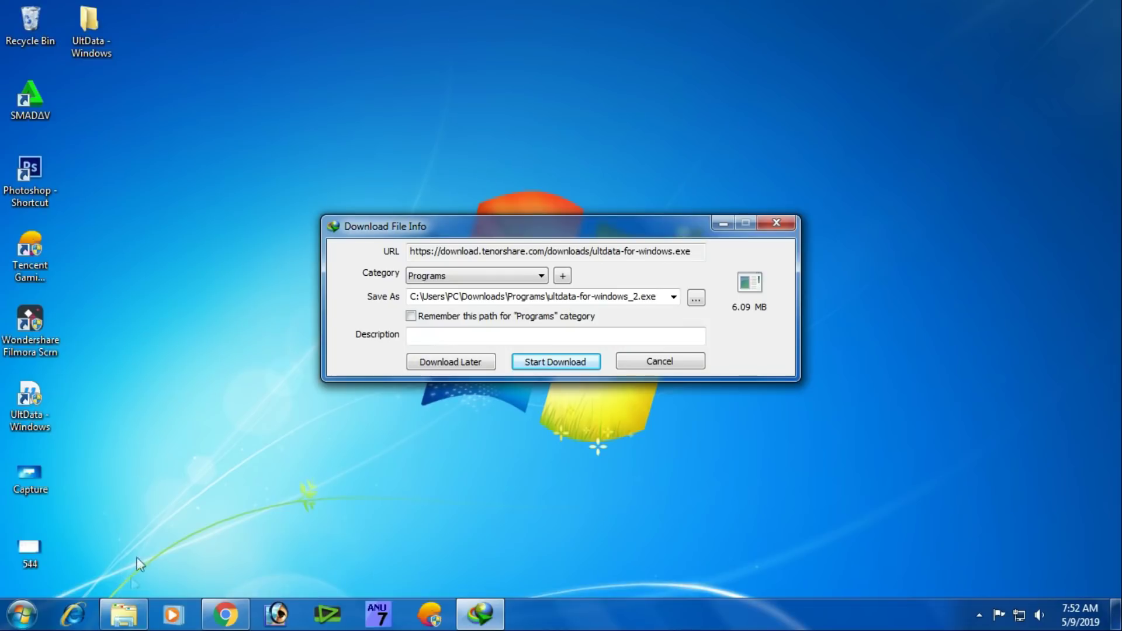
# Confirm Removable Disk (J:) appears under Computer and close the IDM Download File Info dialog
pyautogui.click(123, 613)
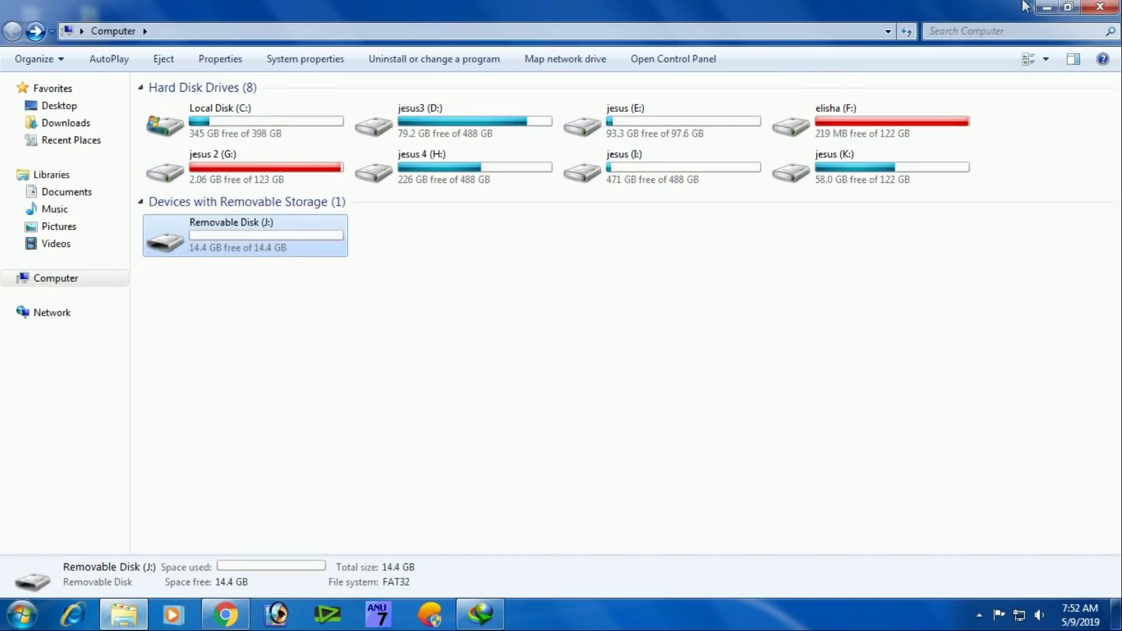
pyautogui.click(1047, 7)
pyautogui.click(777, 223)
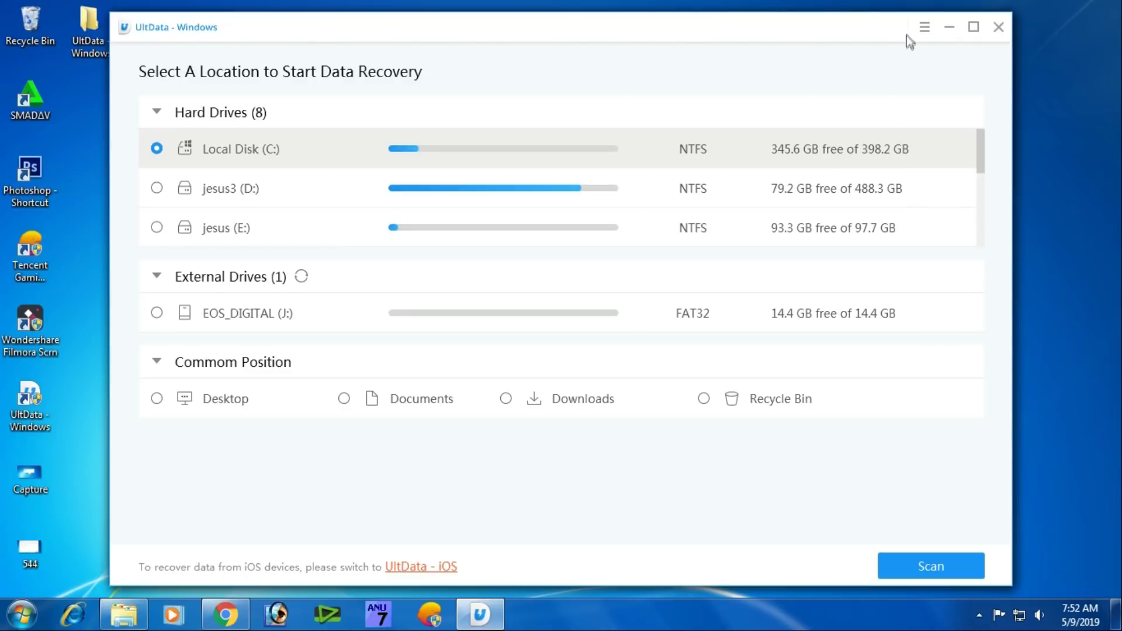
pyautogui.click(924, 26)
pyautogui.moveTo(155, 28)
pyautogui.mouseDown()
pyautogui.moveTo(248, 25)
pyautogui.moveTo(168, 22)
pyautogui.mouseUp()
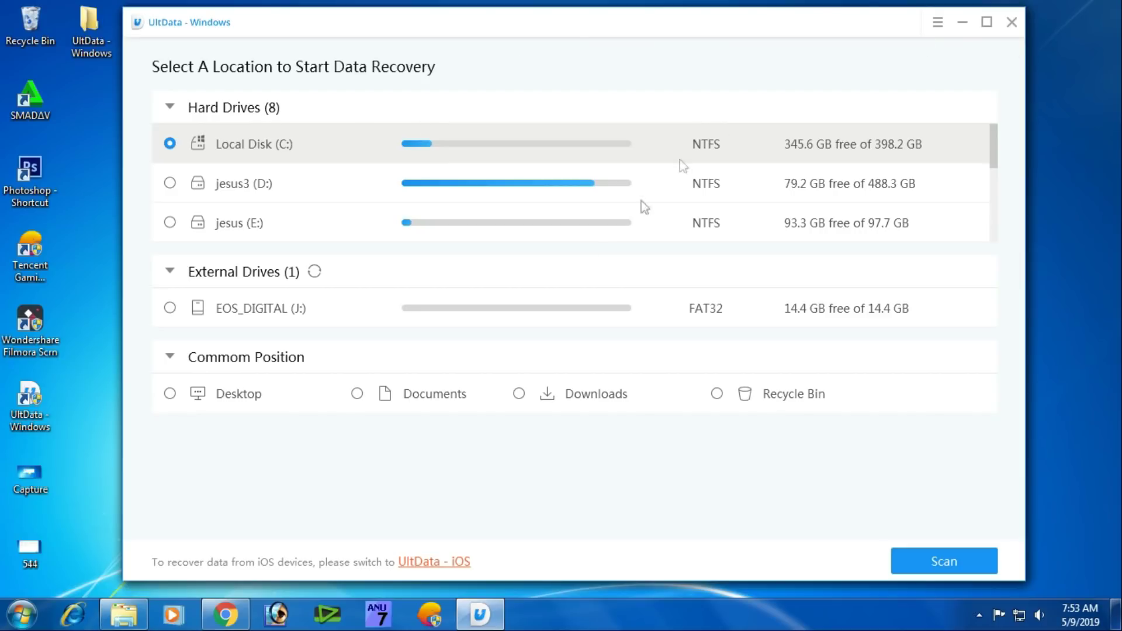
pyautogui.click(938, 22)
pyautogui.click(826, 43)
pyautogui.click(938, 23)
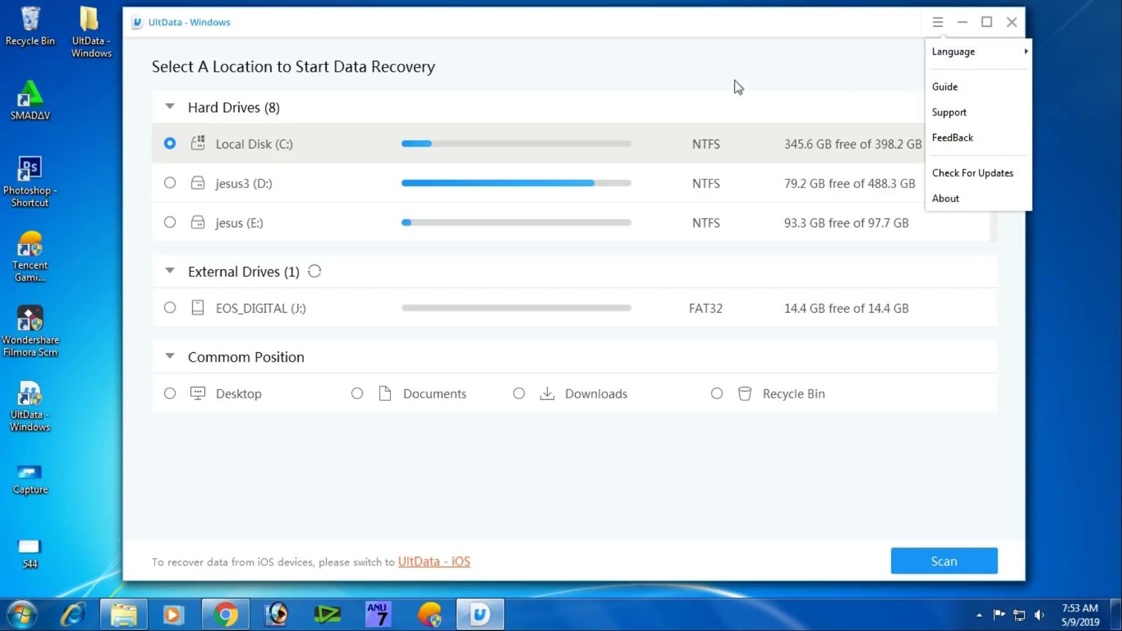
pyautogui.click(938, 22)
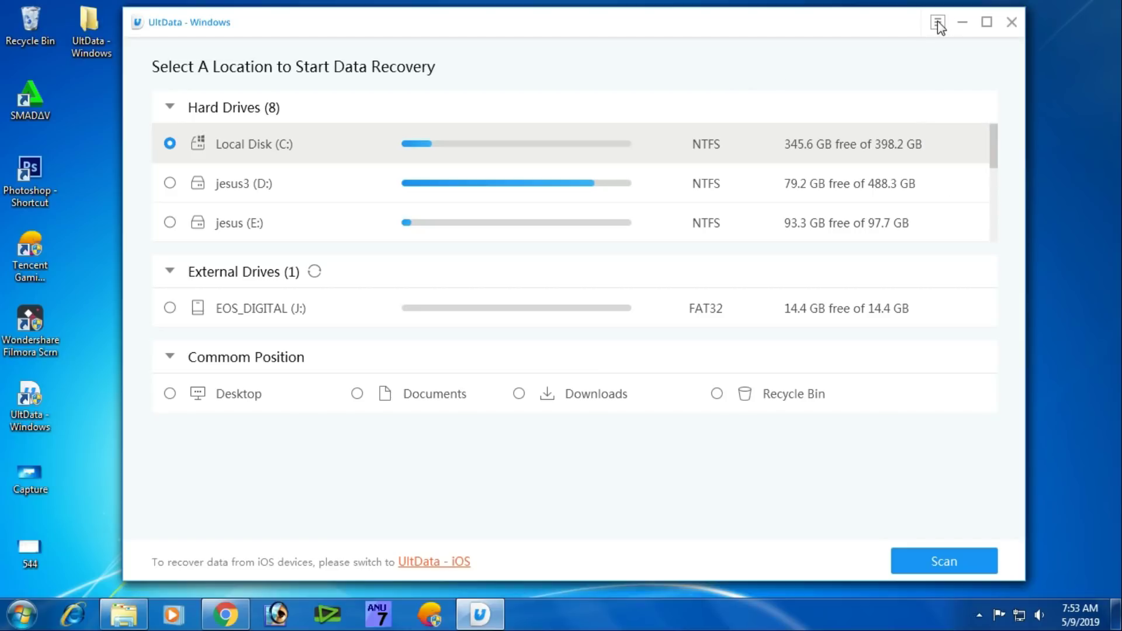
pyautogui.click(938, 23)
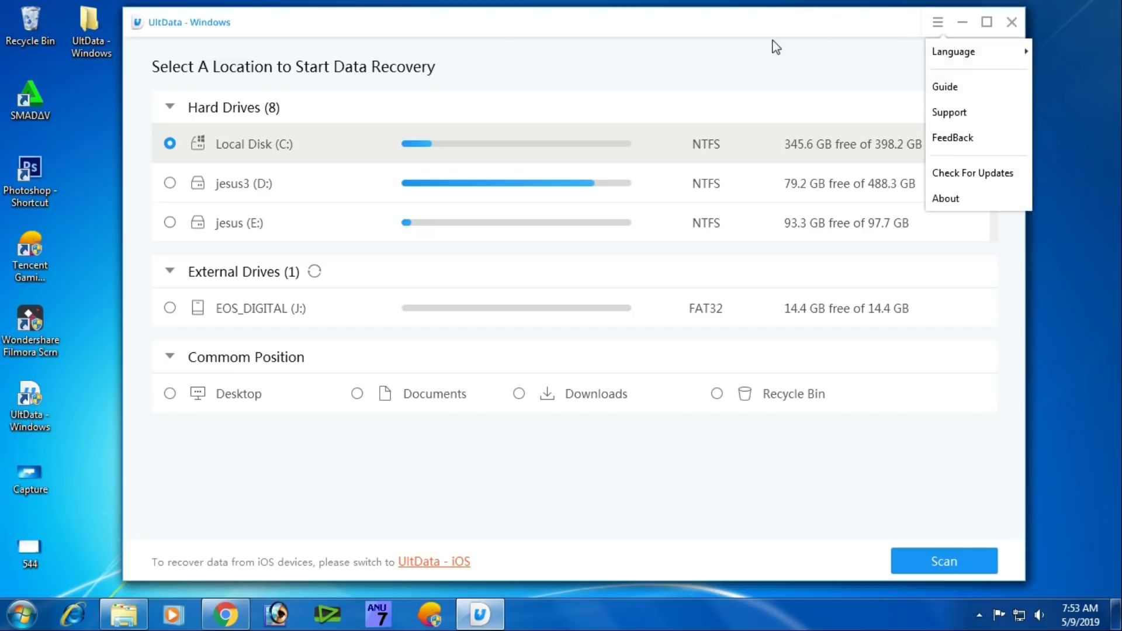
pyautogui.click(938, 23)
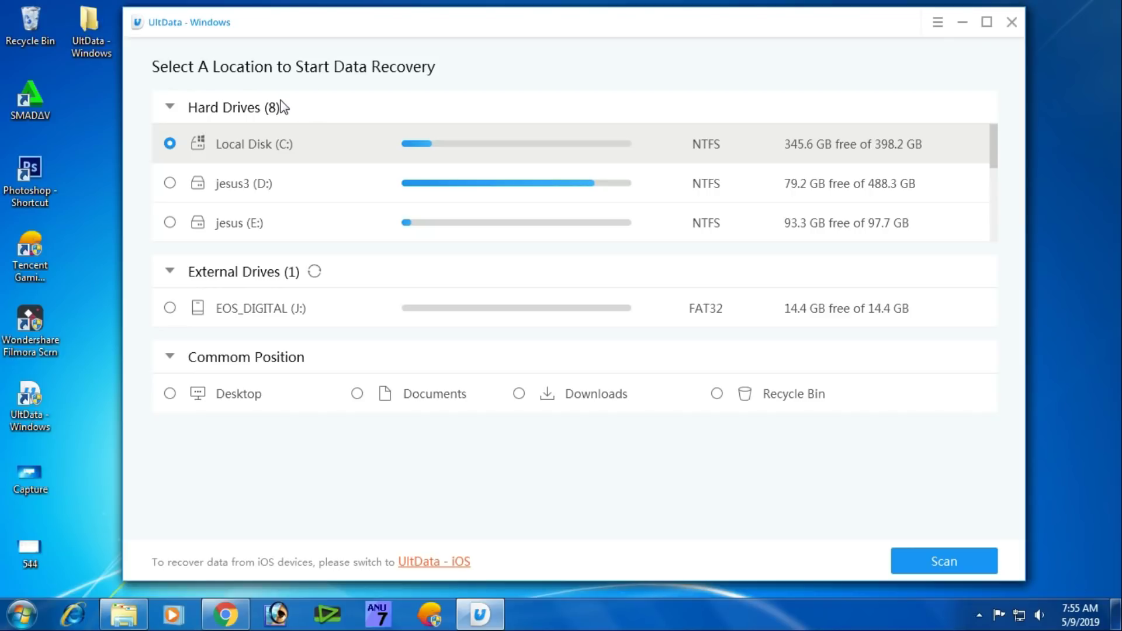
# Collapse and re-expand the Hard Drives and External Drives lists
pyautogui.click(169, 107)
pyautogui.click(169, 107)
pyautogui.click(169, 106)
pyautogui.click(170, 106)
pyautogui.click(169, 272)
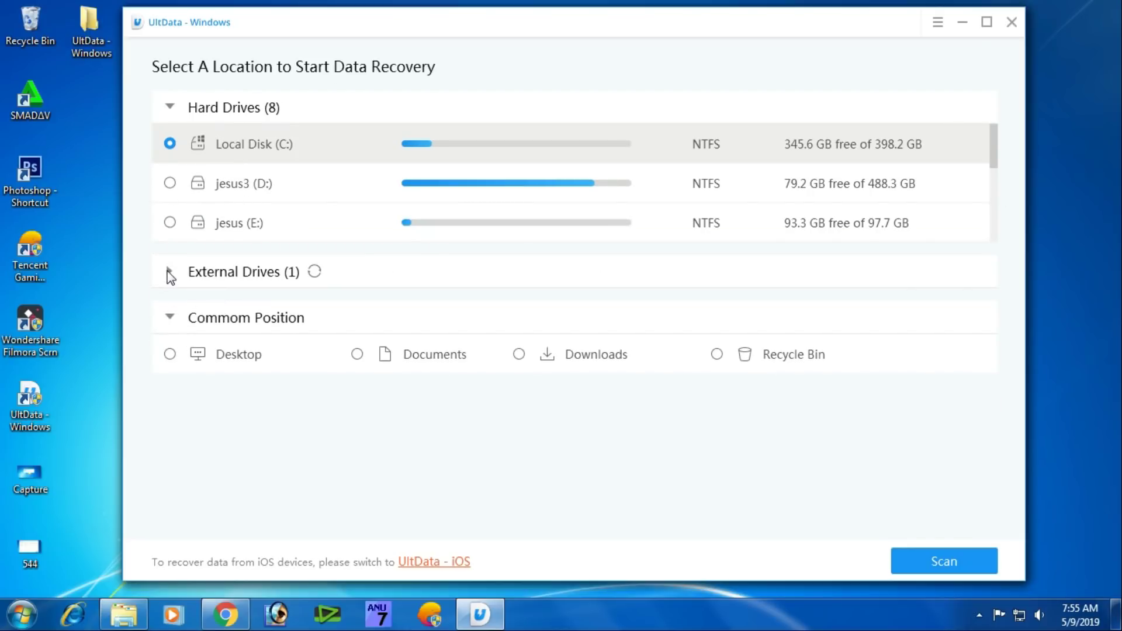
pyautogui.click(168, 271)
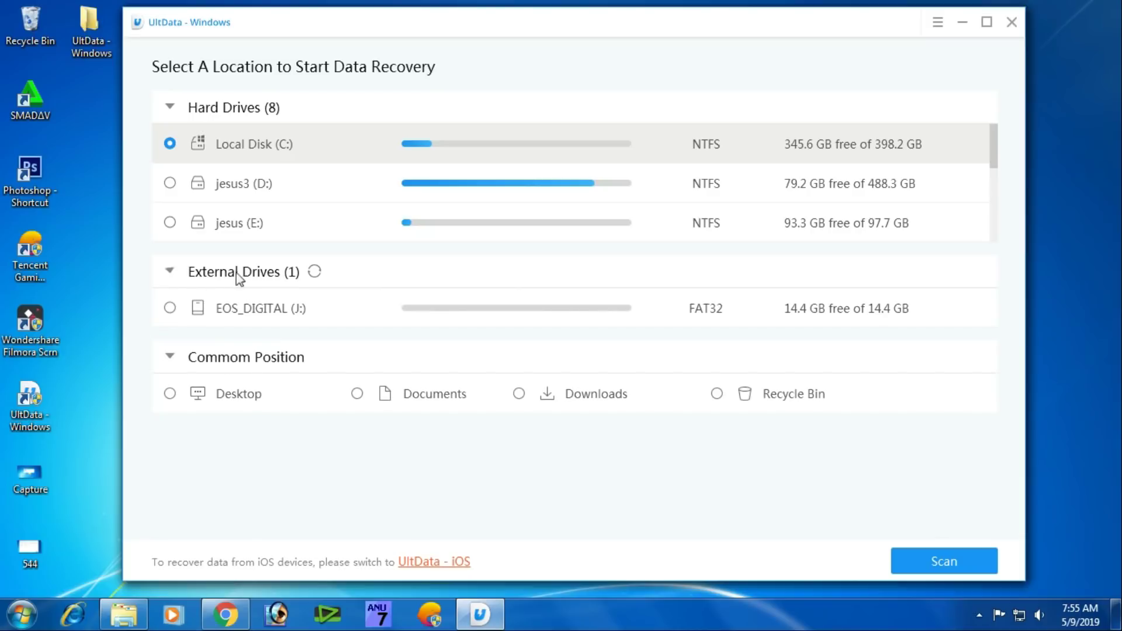
# Select EOS_DIGITAL (J:) and scan it, finding 1155 items (1.25 GB)
pyautogui.click(227, 308)
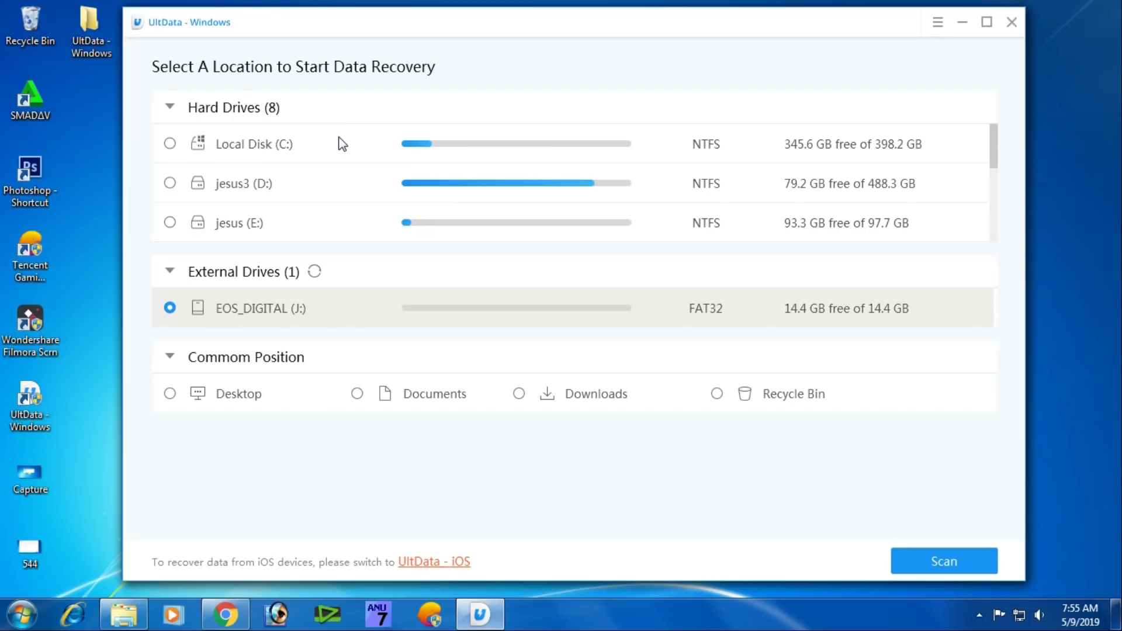
pyautogui.click(477, 150)
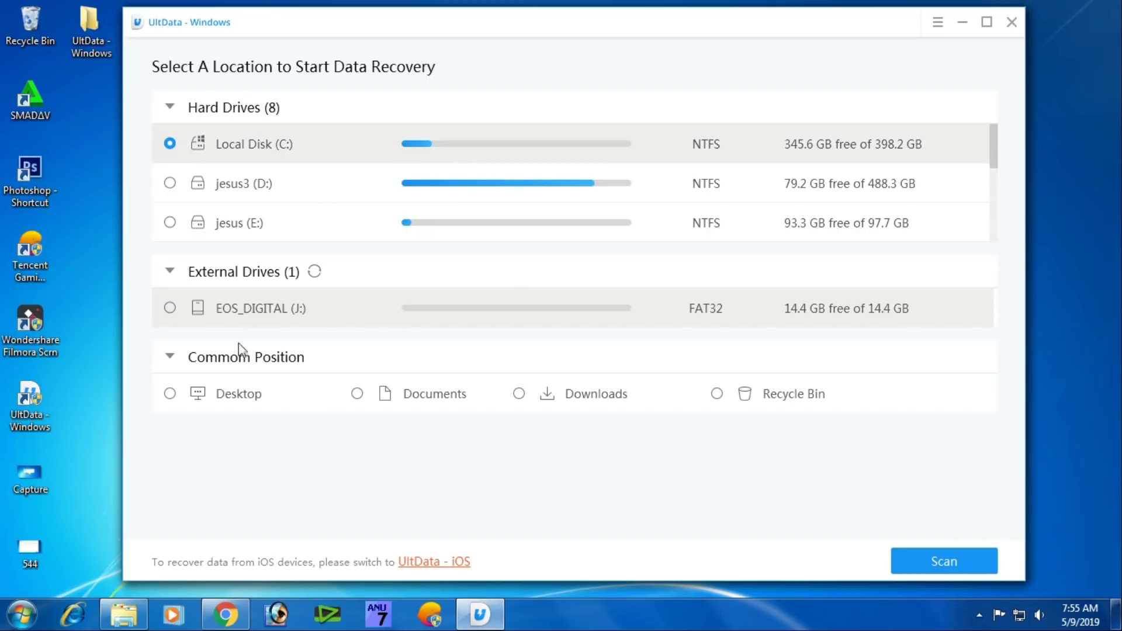
pyautogui.click(224, 320)
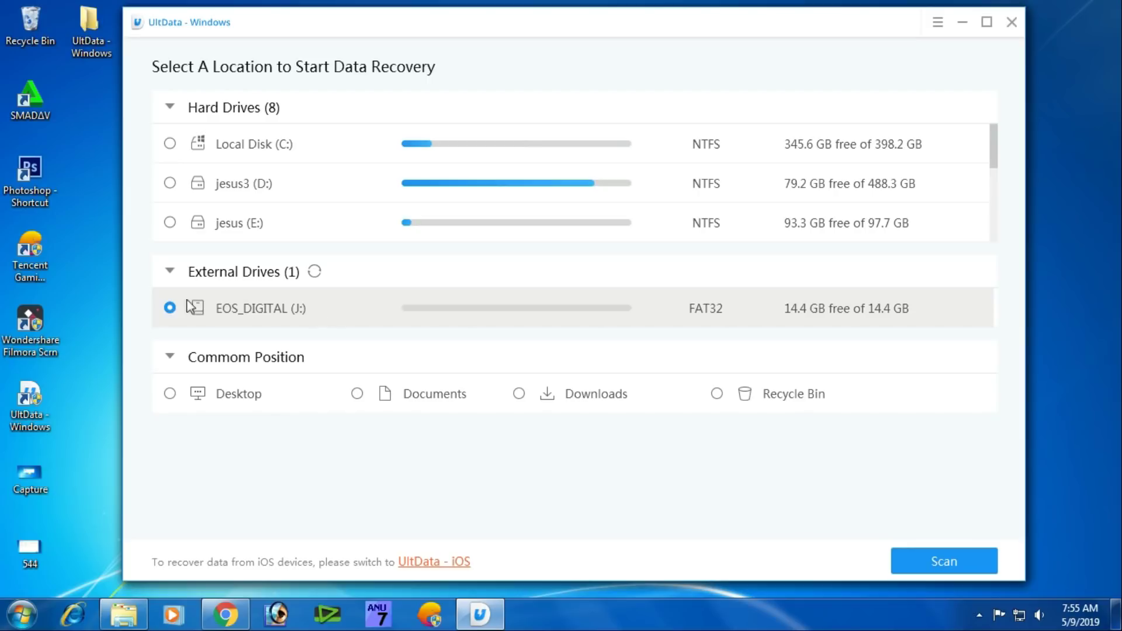
pyautogui.click(945, 562)
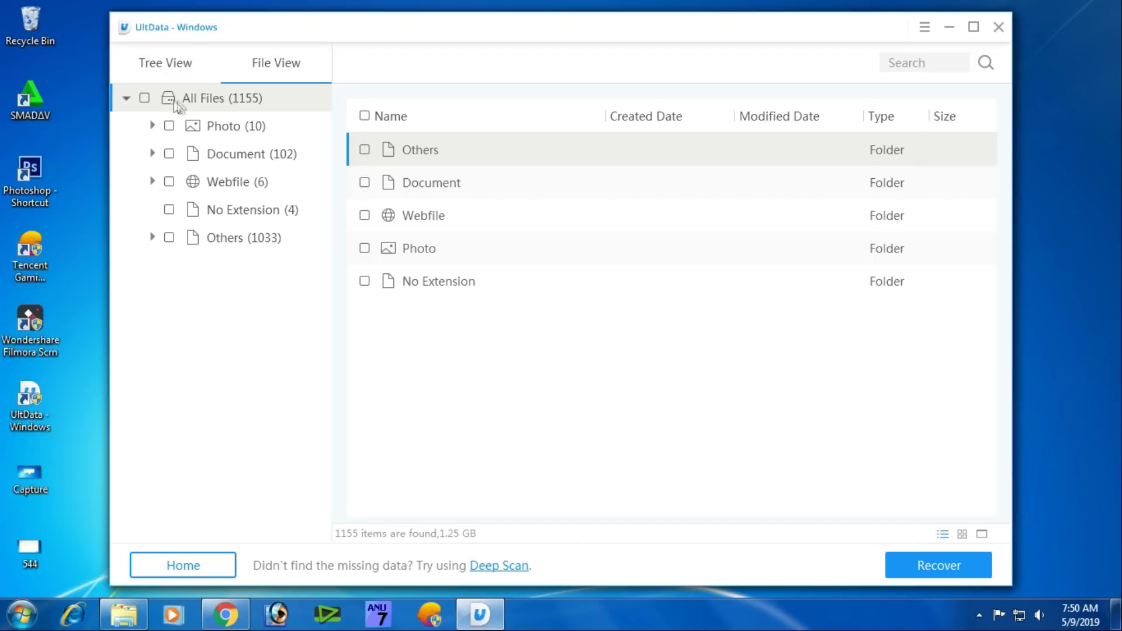
# Mark just the Photo (10) category, 30.16 MB, for recovery
pyautogui.click(144, 98)
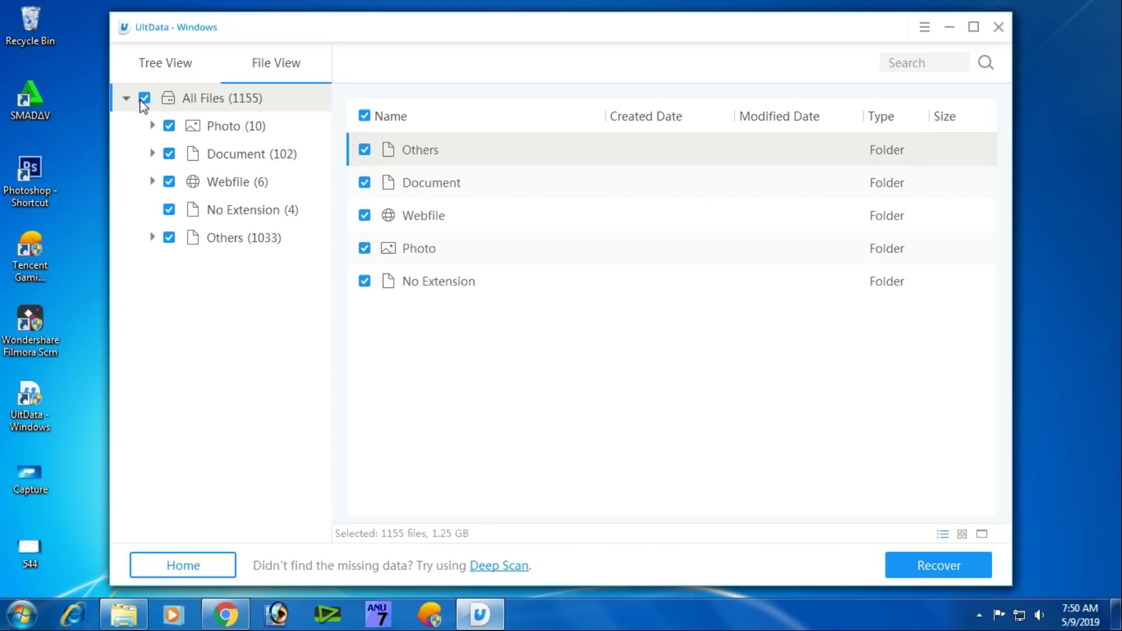
pyautogui.click(144, 99)
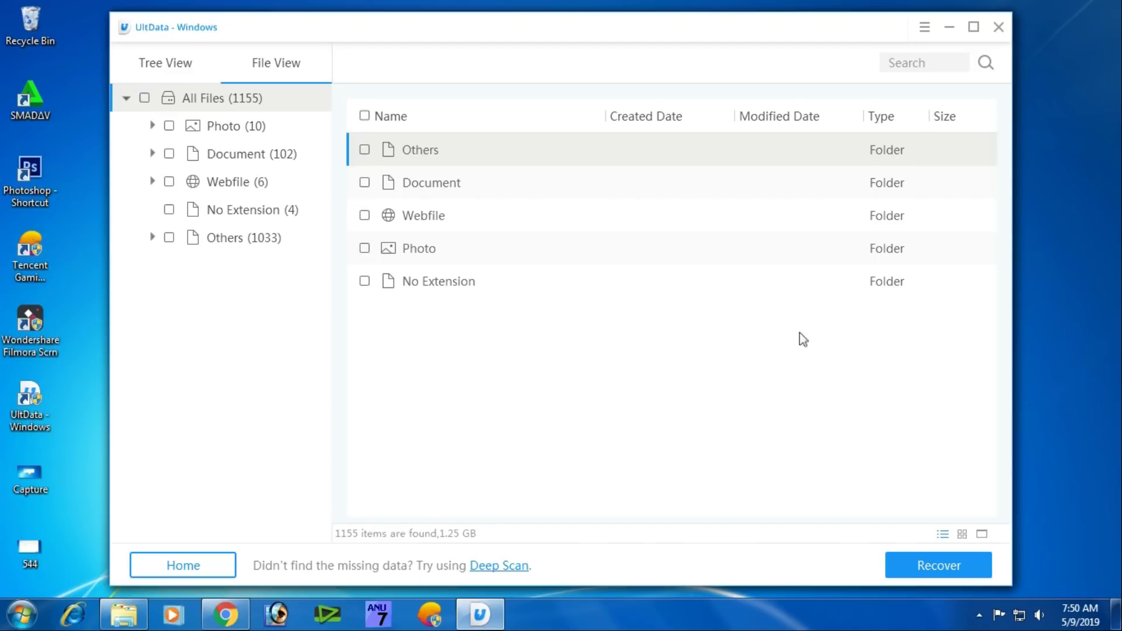
pyautogui.click(169, 126)
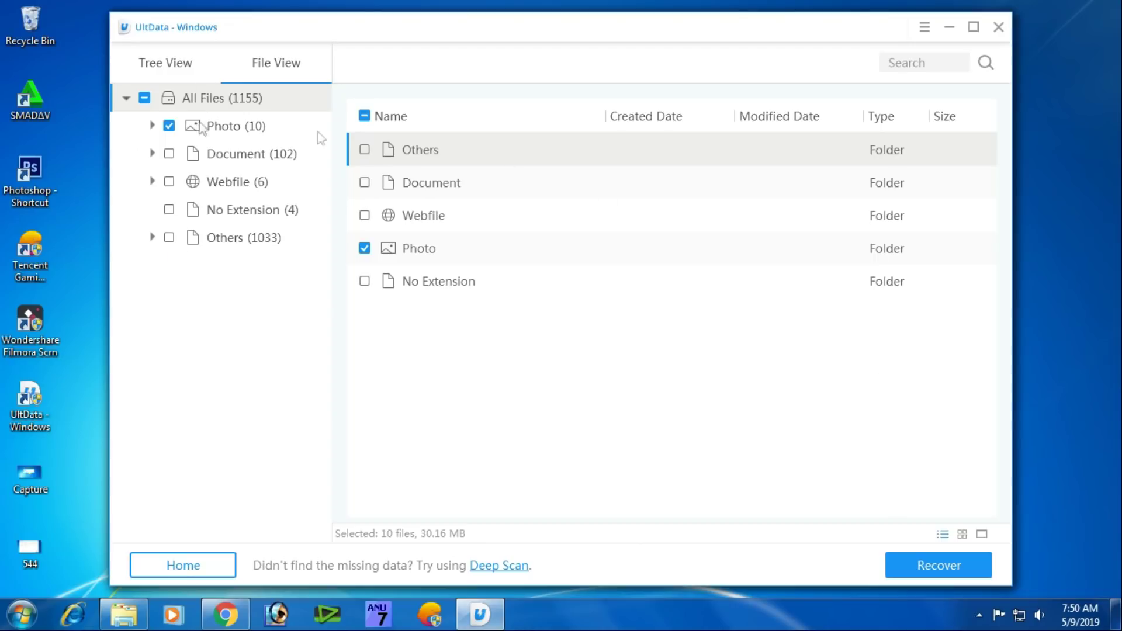
# Recover the photos to the Desktop, then quit UltData without saving the scan result
pyautogui.click(930, 566)
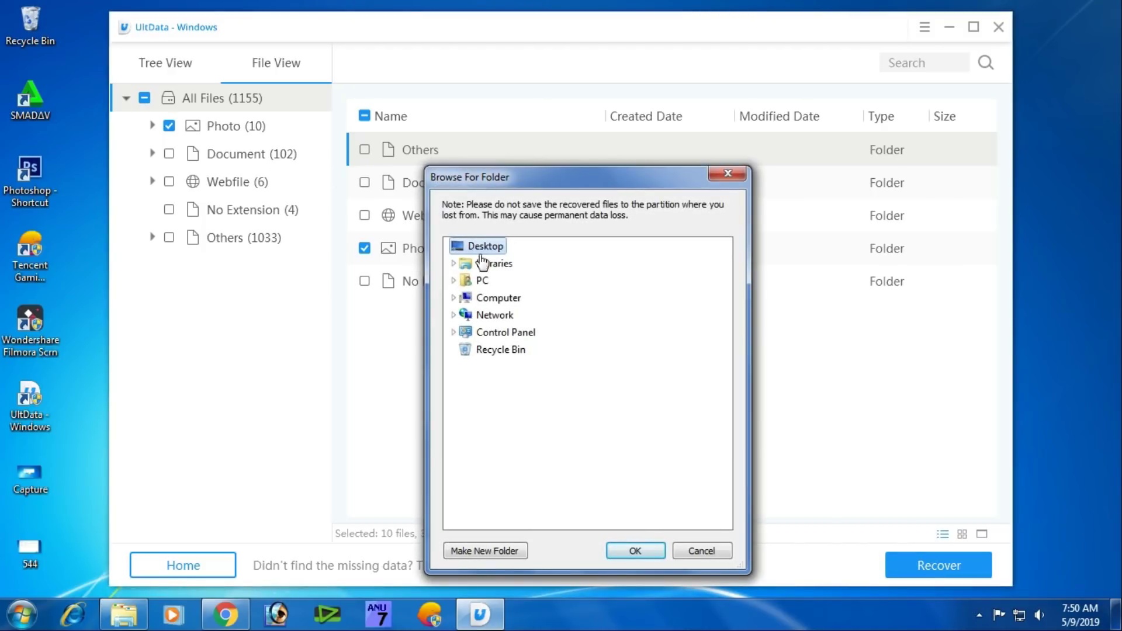
pyautogui.click(635, 551)
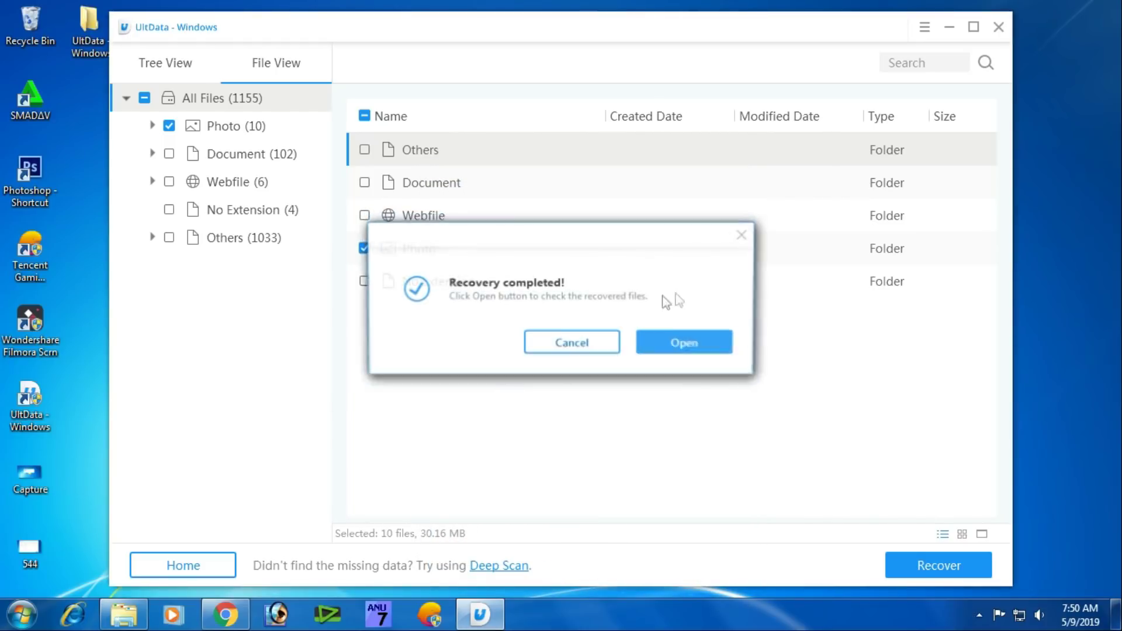
pyautogui.click(596, 349)
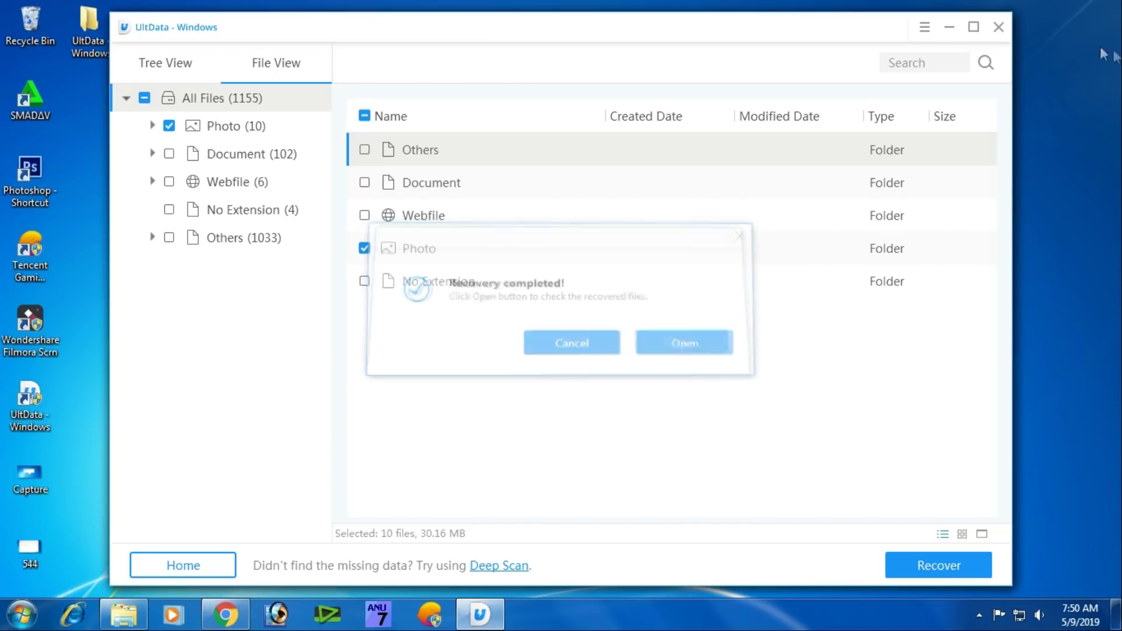
pyautogui.click(996, 27)
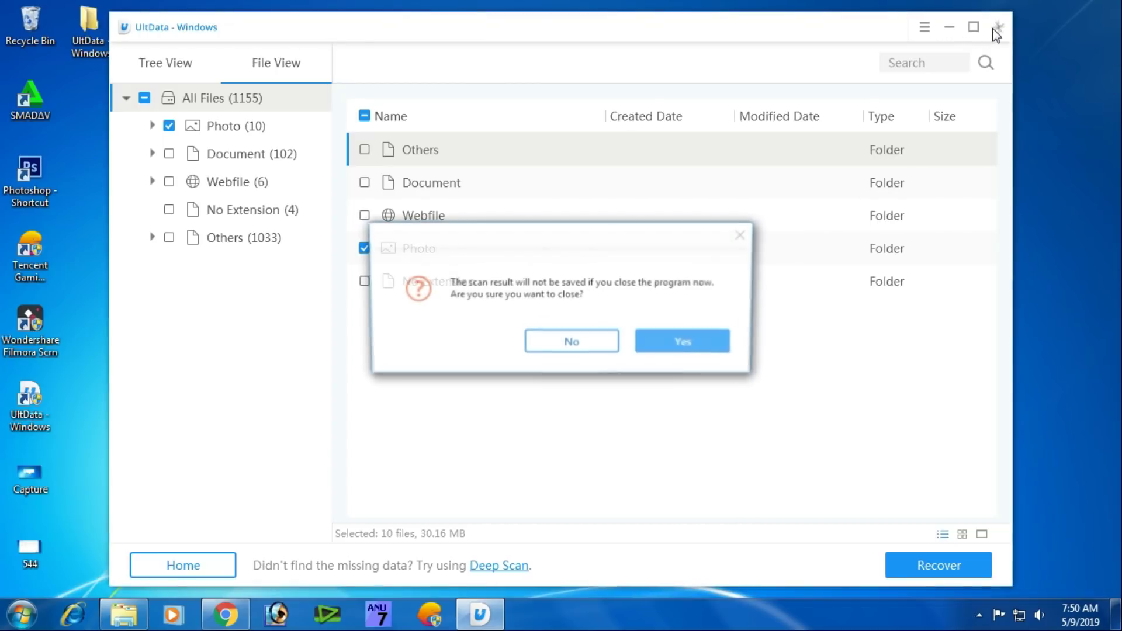
pyautogui.click(666, 347)
# Open UltData - Windows > 20190509_075040 > J > Lost location > #00CANON to view the photos
pyautogui.doubleClick(85, 20)
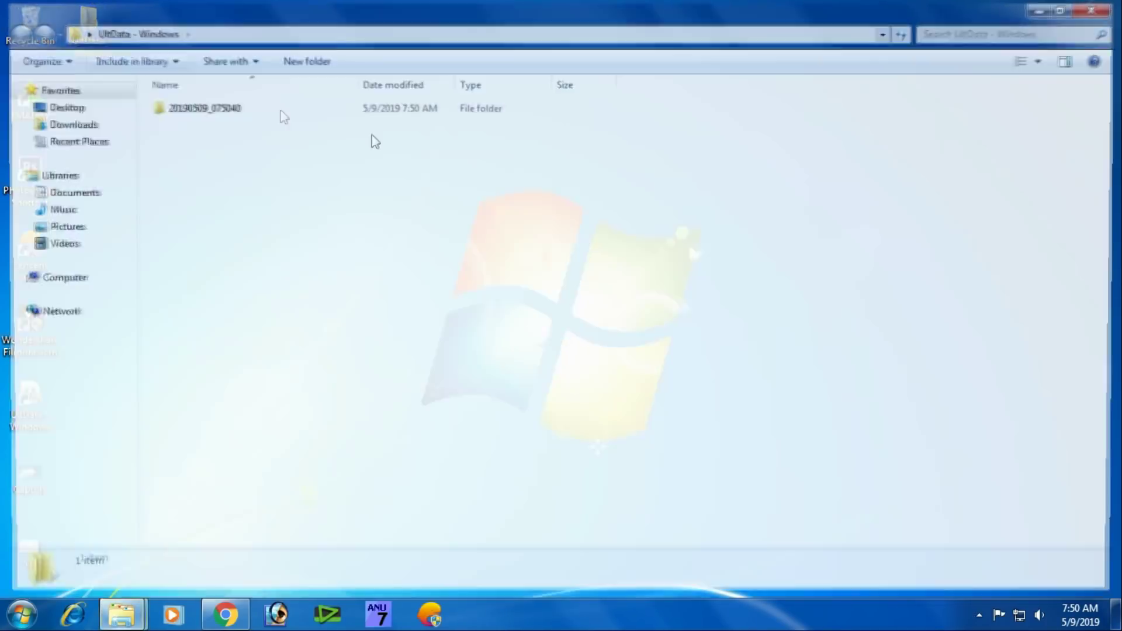
pyautogui.doubleClick(222, 111)
pyautogui.doubleClick(202, 113)
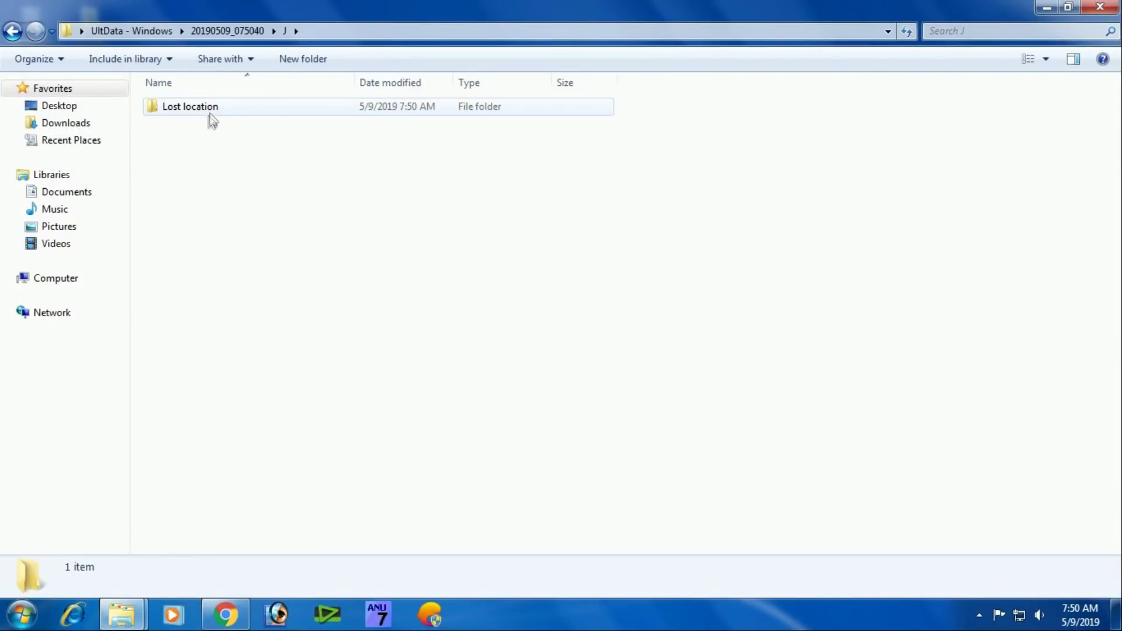
pyautogui.doubleClick(210, 115)
pyautogui.doubleClick(200, 113)
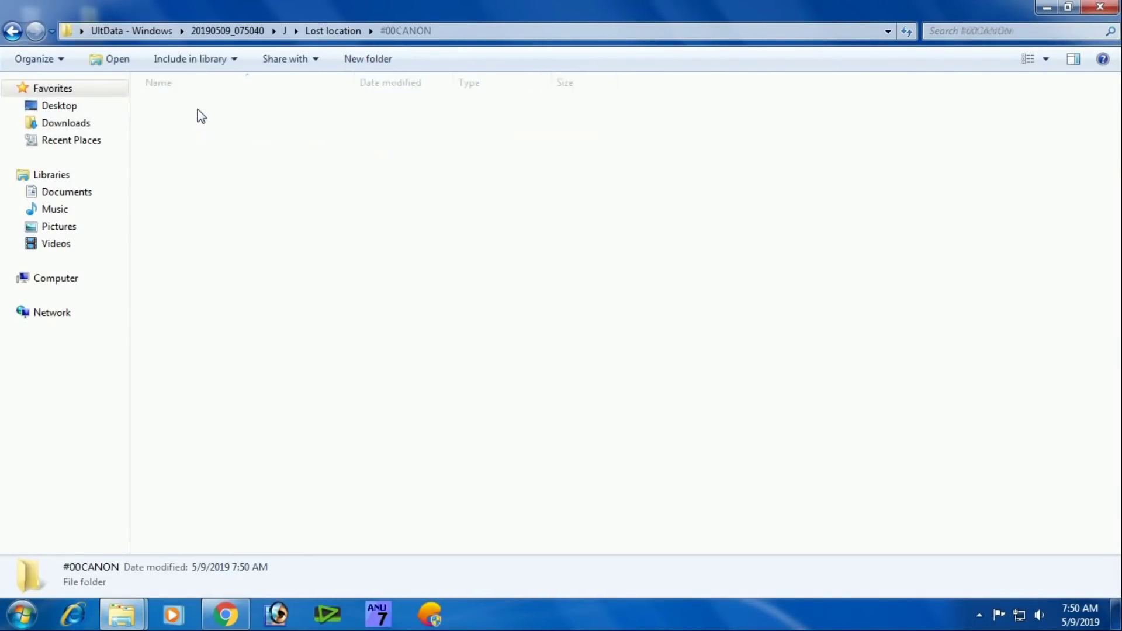
# Go back up three folders and close the Explorer window
pyautogui.click(13, 32)
pyautogui.click(12, 31)
pyautogui.click(13, 32)
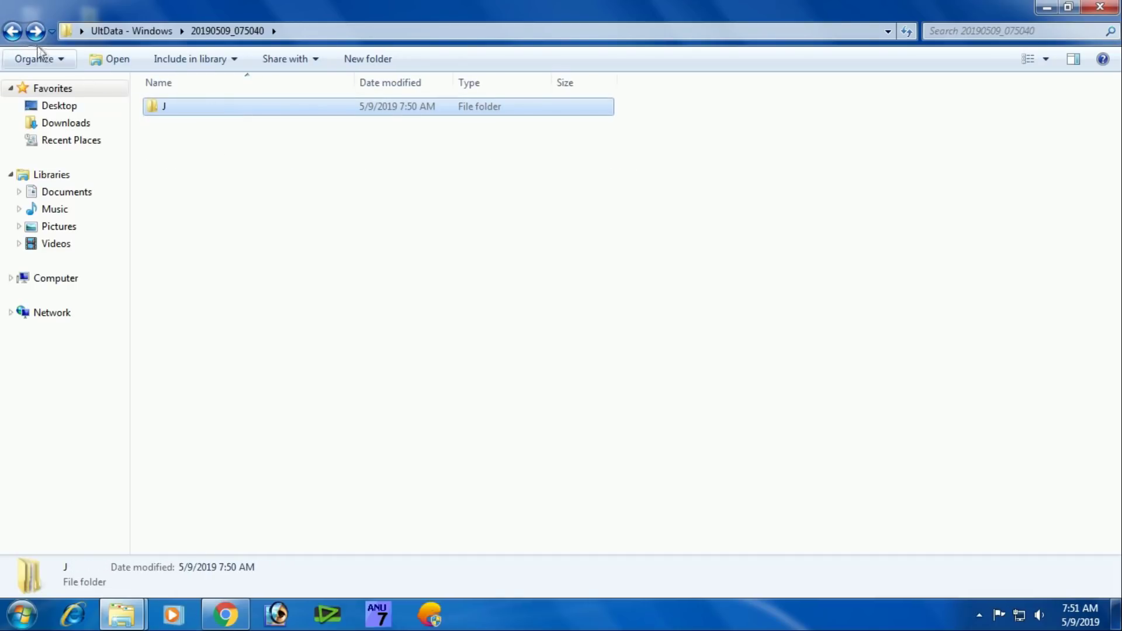
pyautogui.click(13, 32)
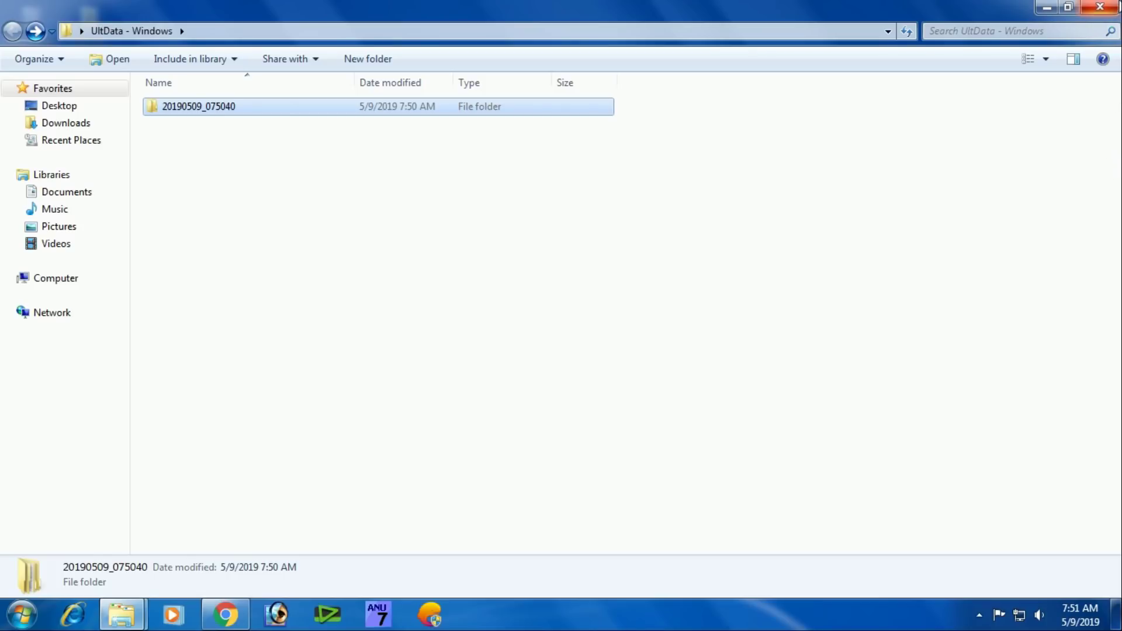
pyautogui.click(1100, 7)
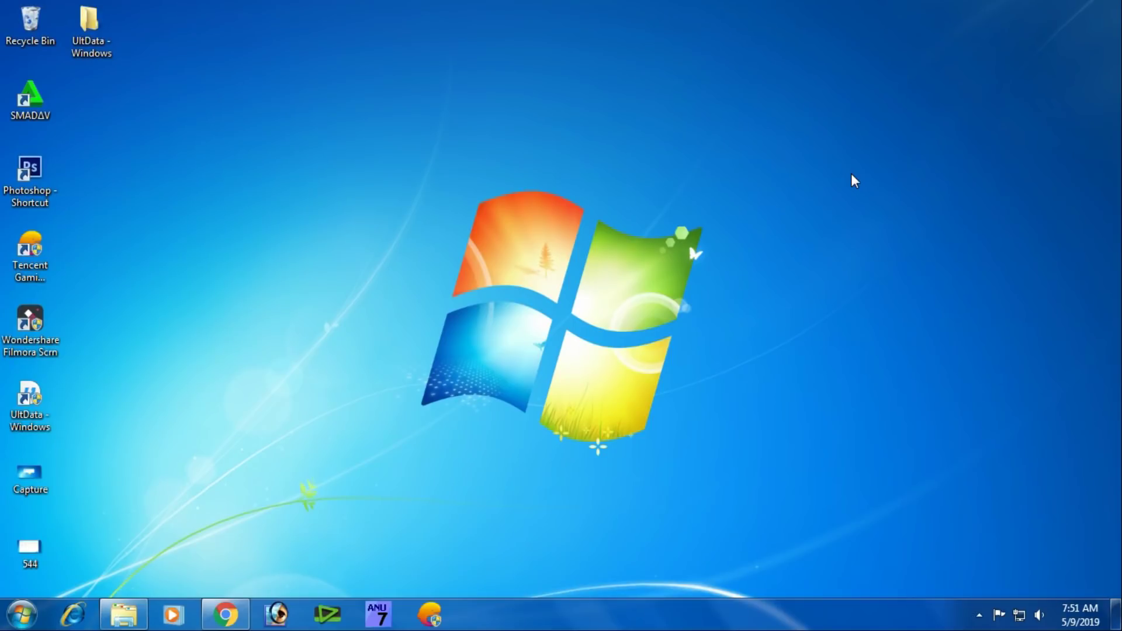